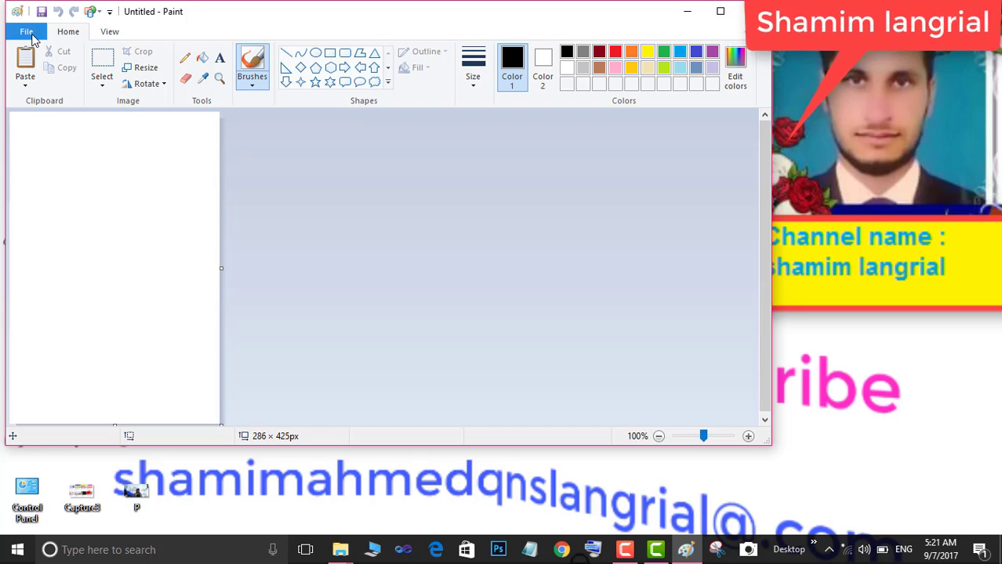
# Start a new picture and widen its blank canvas to about 549 px
pyautogui.click(33, 39)
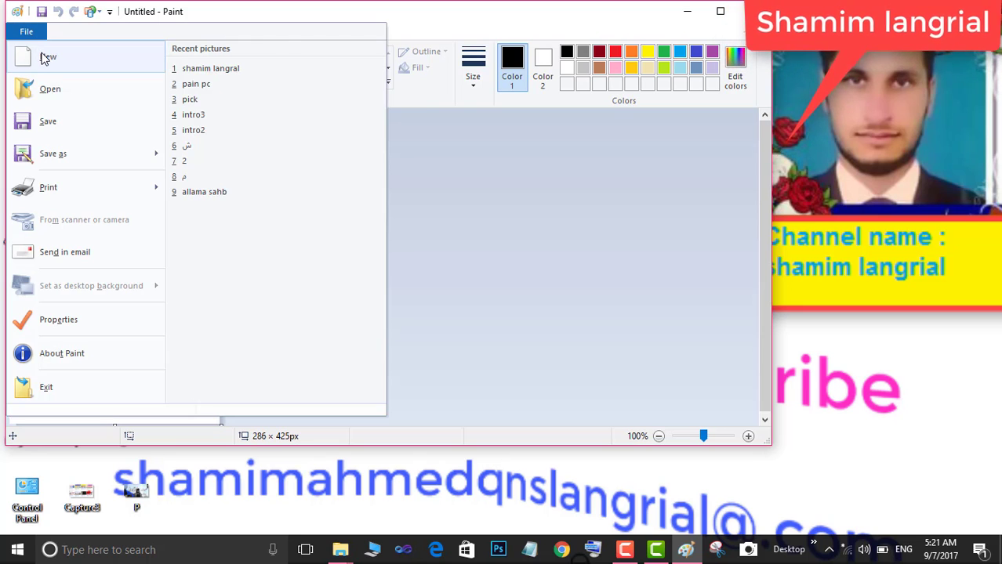
pyautogui.click(43, 56)
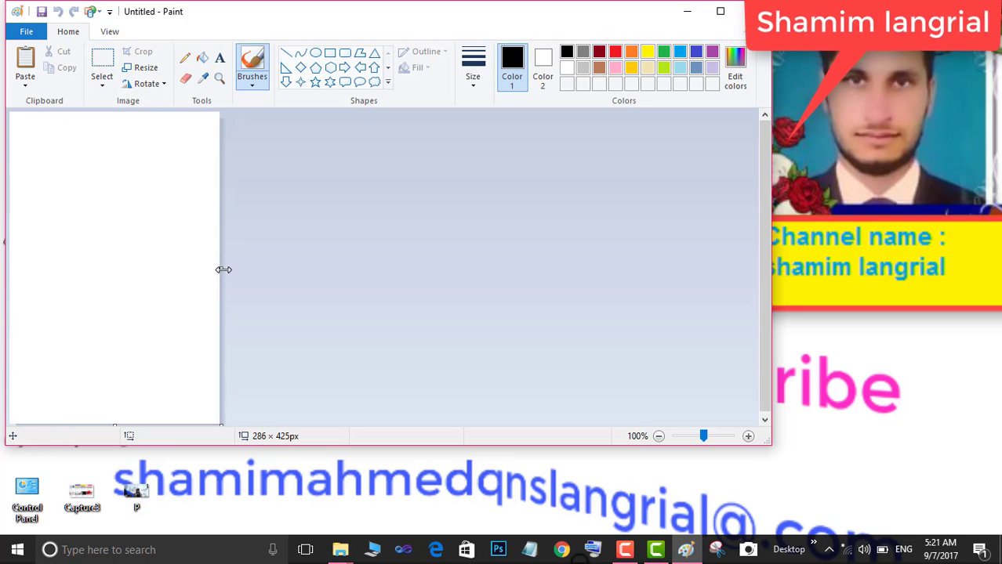
pyautogui.moveTo(222, 269); pyautogui.dragTo(413, 264)
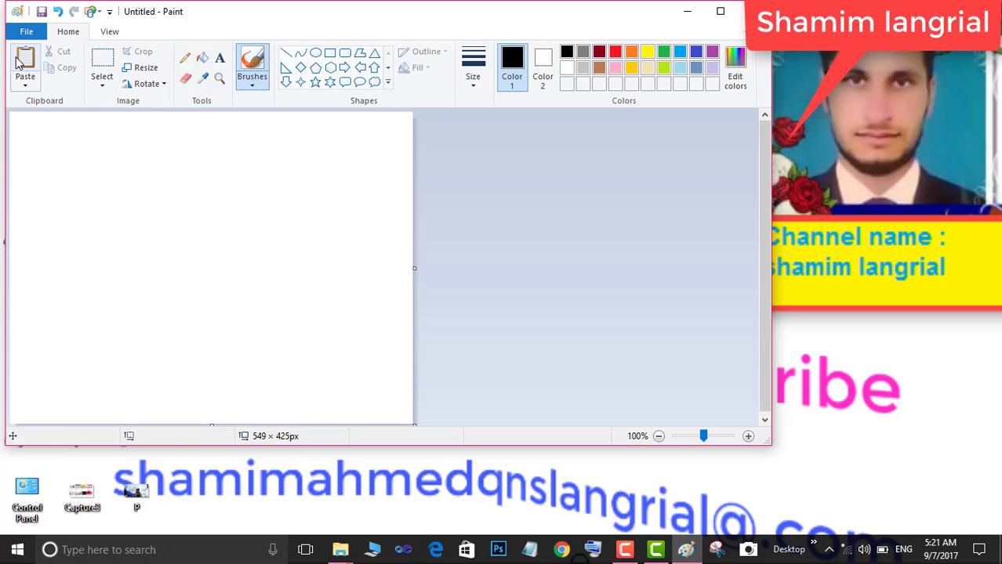
pyautogui.click(217, 175)
pyautogui.hotkey('ctrl', 'z')
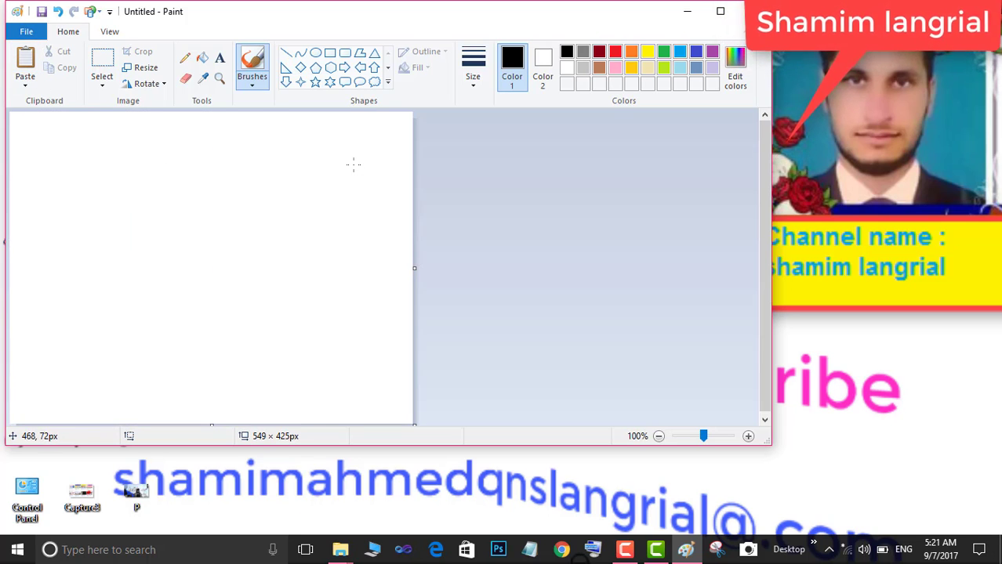
# Start another new blank picture, discarding the unsaved changes to the untitled one
pyautogui.click(108, 32)
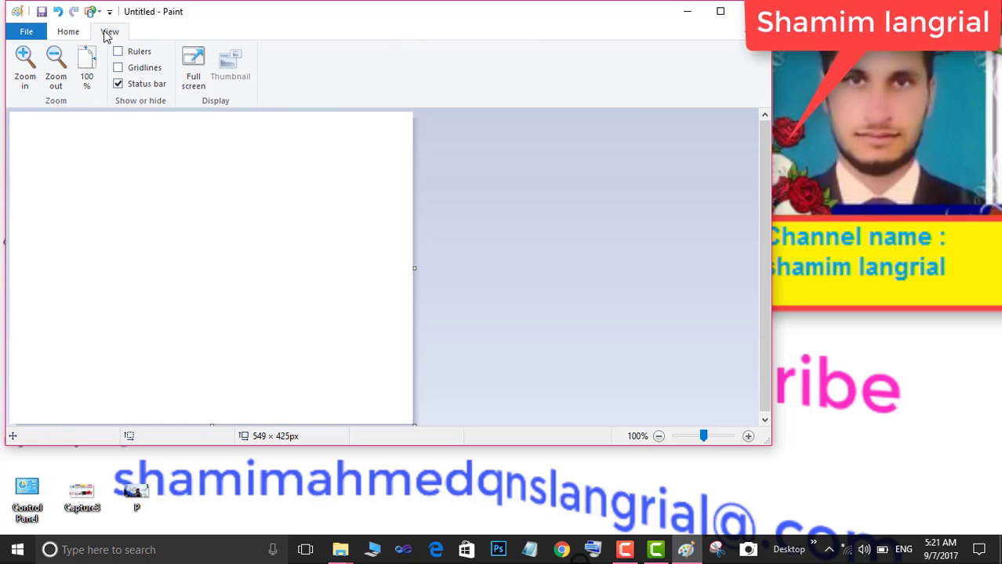
pyautogui.click(39, 35)
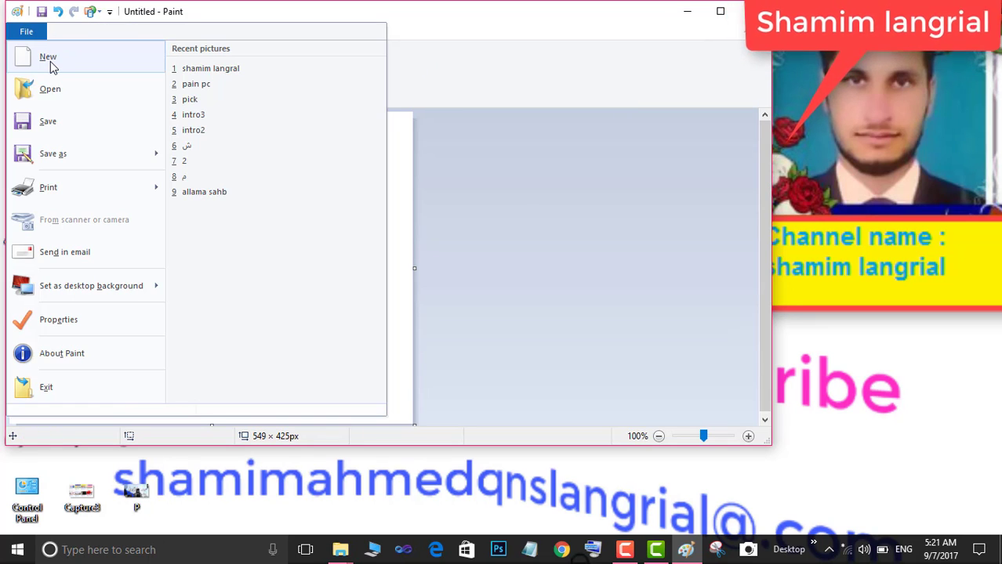
pyautogui.click(49, 58)
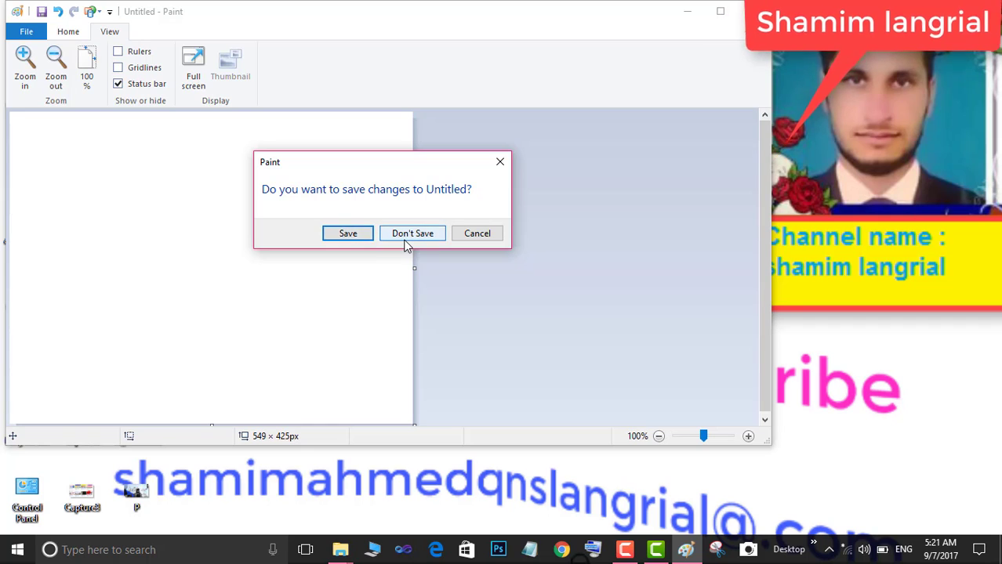
pyautogui.click(405, 243)
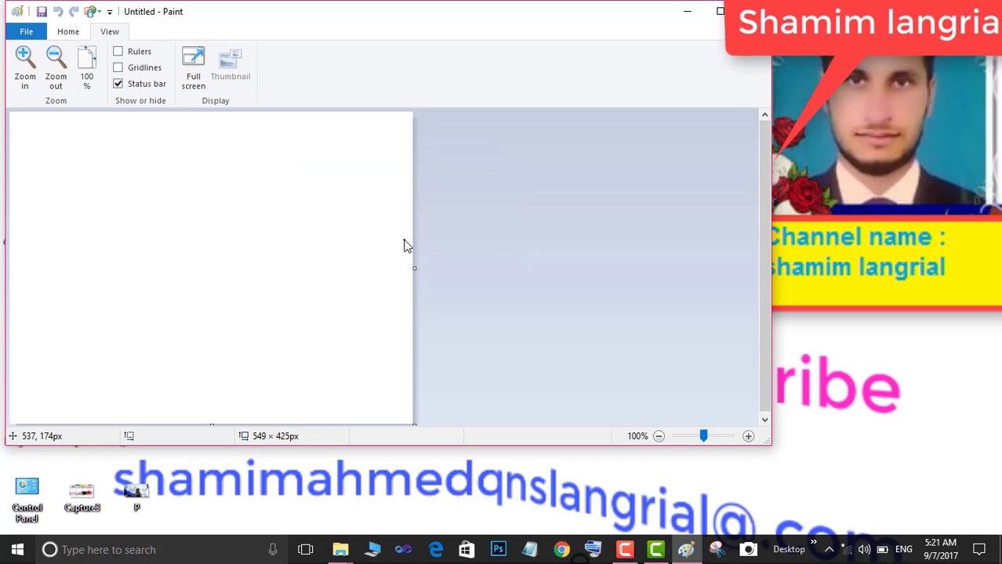
pyautogui.click(35, 31)
pyautogui.click(50, 59)
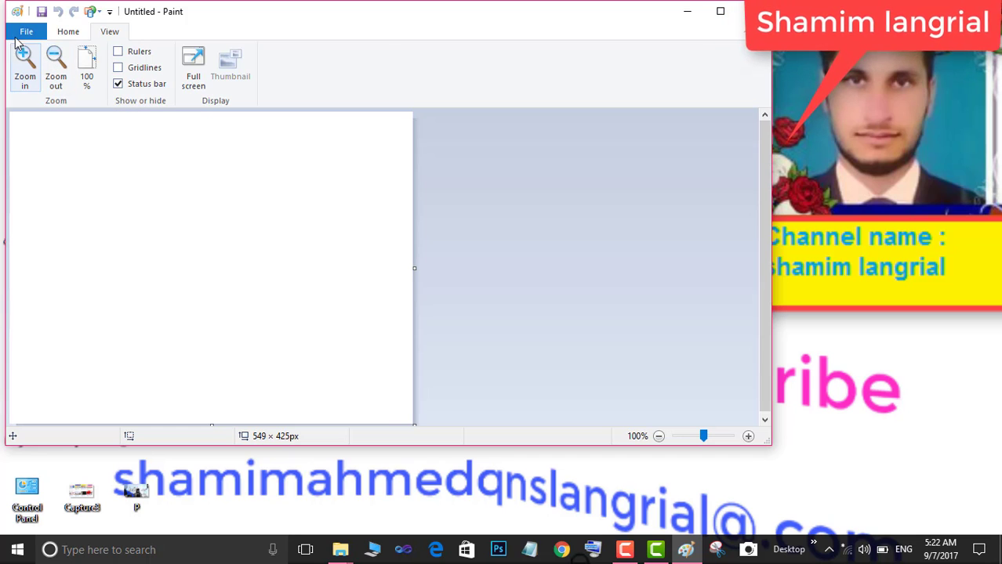
# Open the picture Apple1 from the SD\walpaper folder on the Video and freelancing (F:) drive
pyautogui.click(22, 33)
pyautogui.click(47, 92)
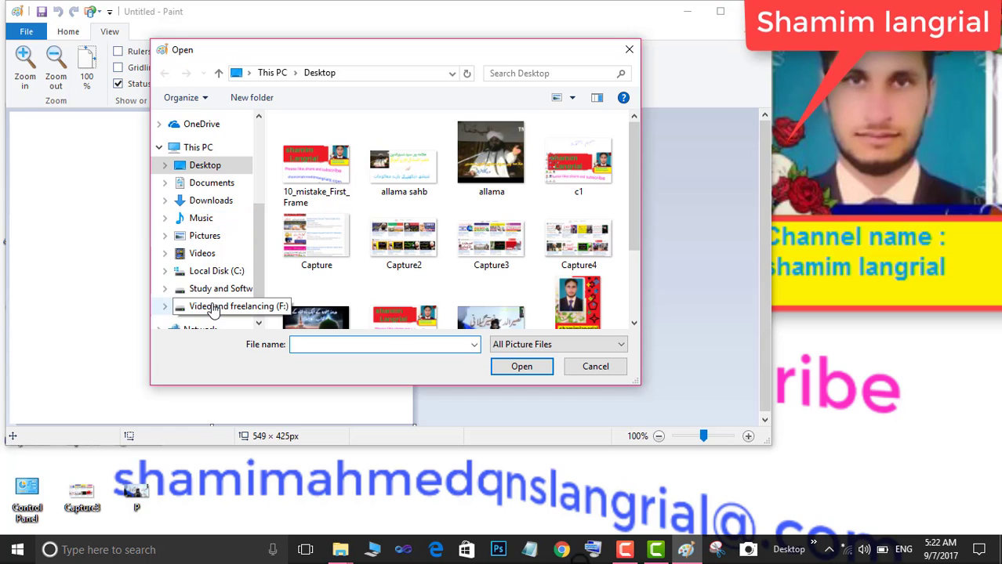
pyautogui.click(211, 308)
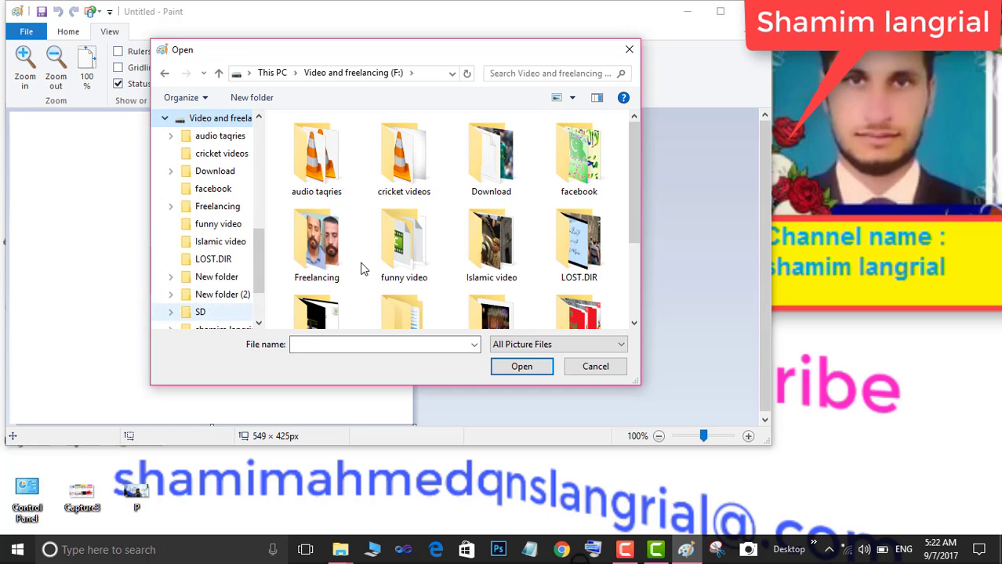
pyautogui.moveTo(636, 181); pyautogui.dragTo(627, 259)
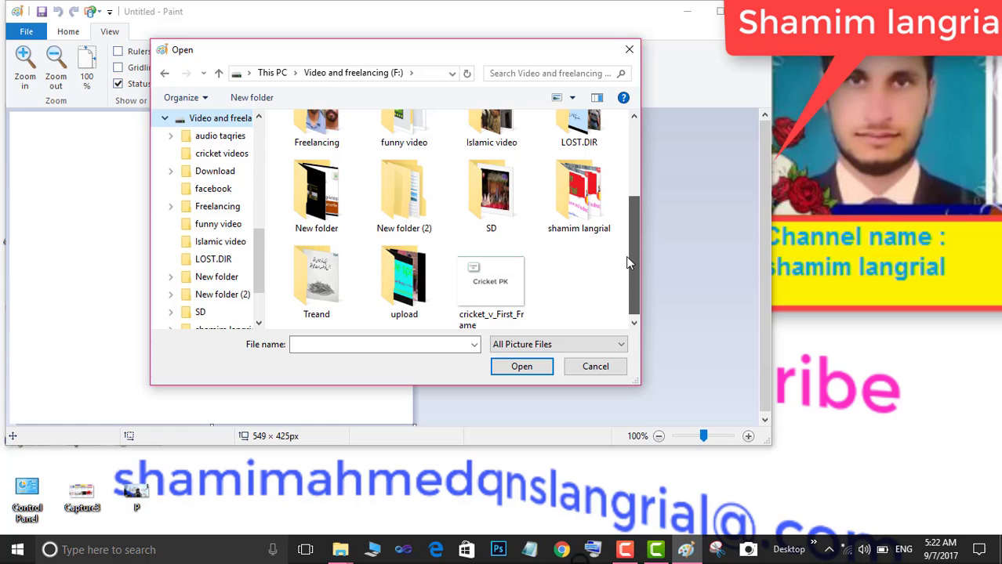
pyautogui.doubleClick(512, 174)
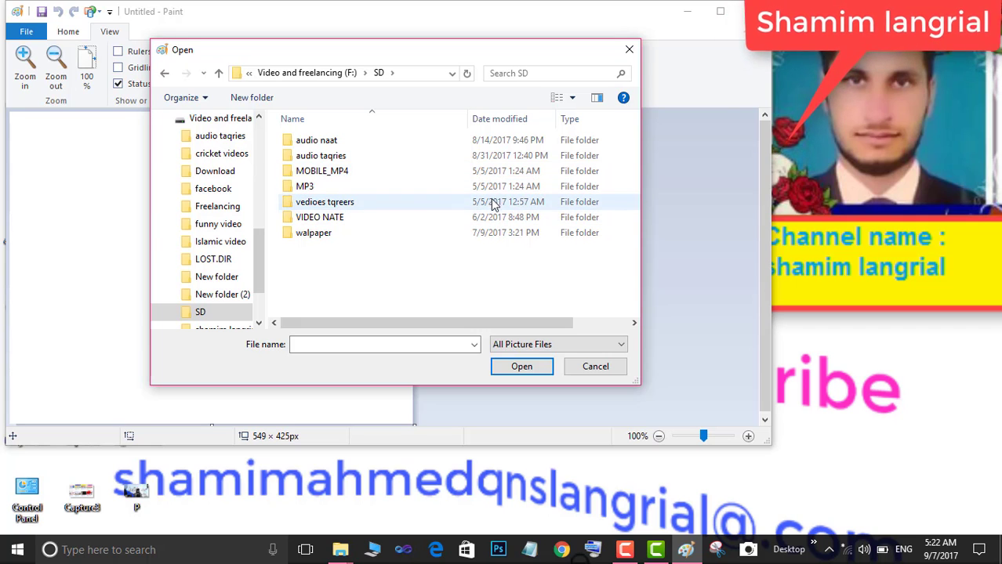
pyautogui.doubleClick(467, 234)
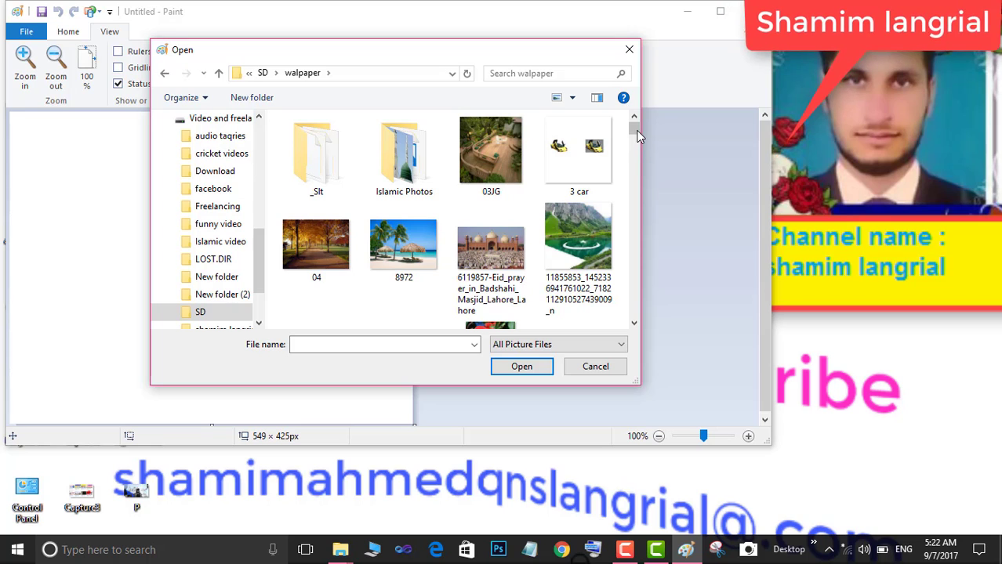
pyautogui.press('Down')
pyautogui.press('Down')
pyautogui.press('Down')
pyautogui.press('Down')
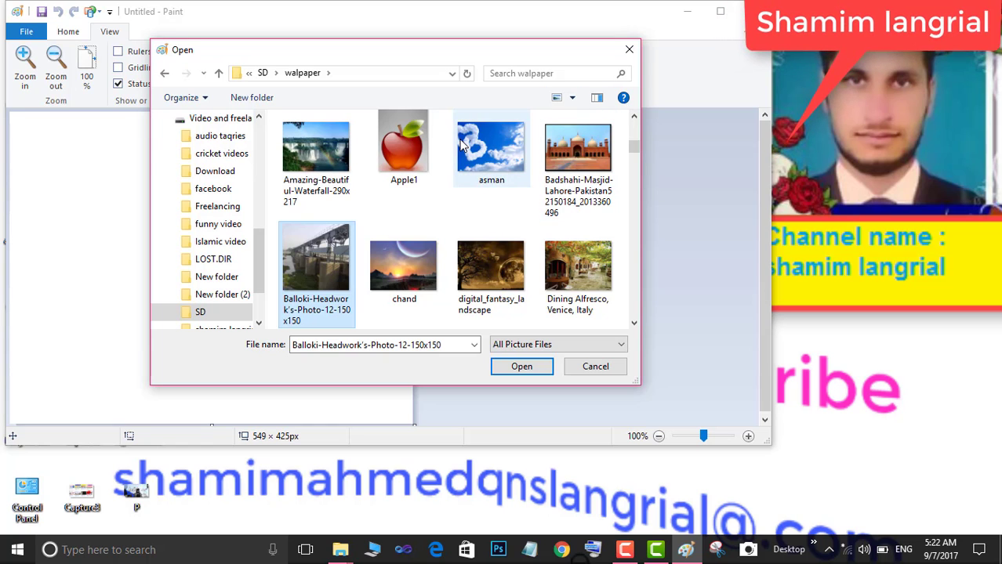
pyautogui.doubleClick(395, 159)
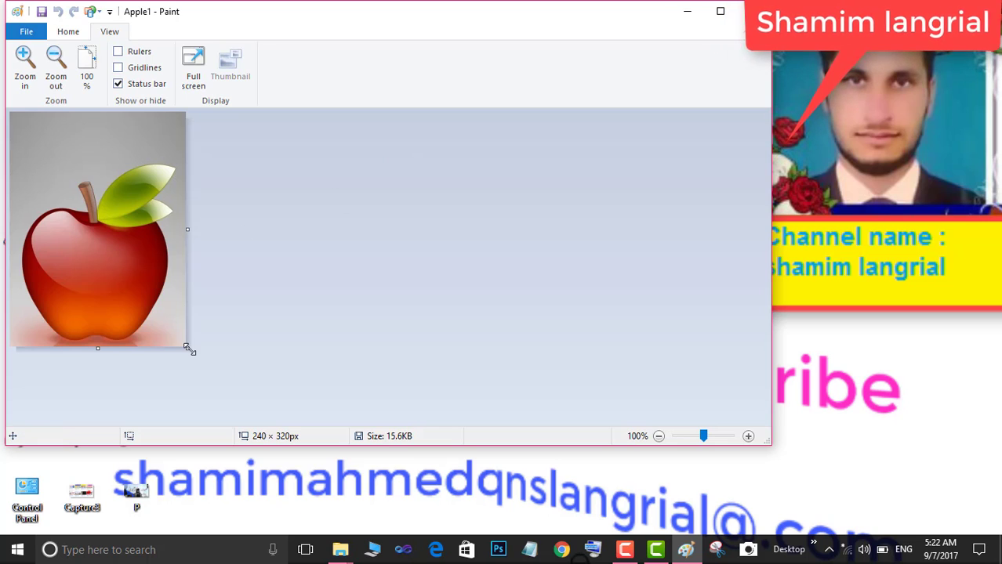
# Enlarge the canvas around the apple picture to about 474 × 429 px and fill the blank area with yellow
pyautogui.moveTo(188, 351); pyautogui.dragTo(354, 425)
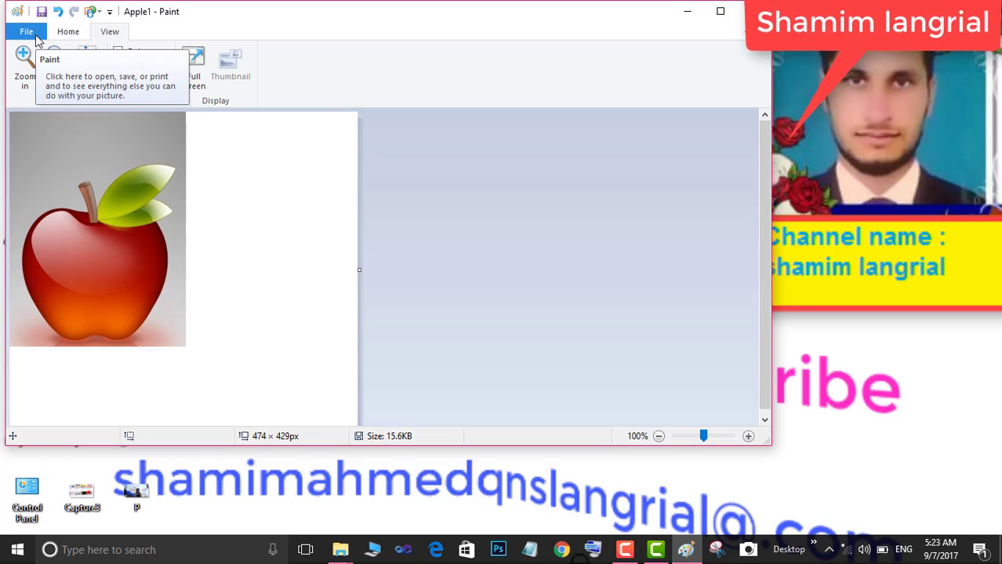
pyautogui.click(68, 31)
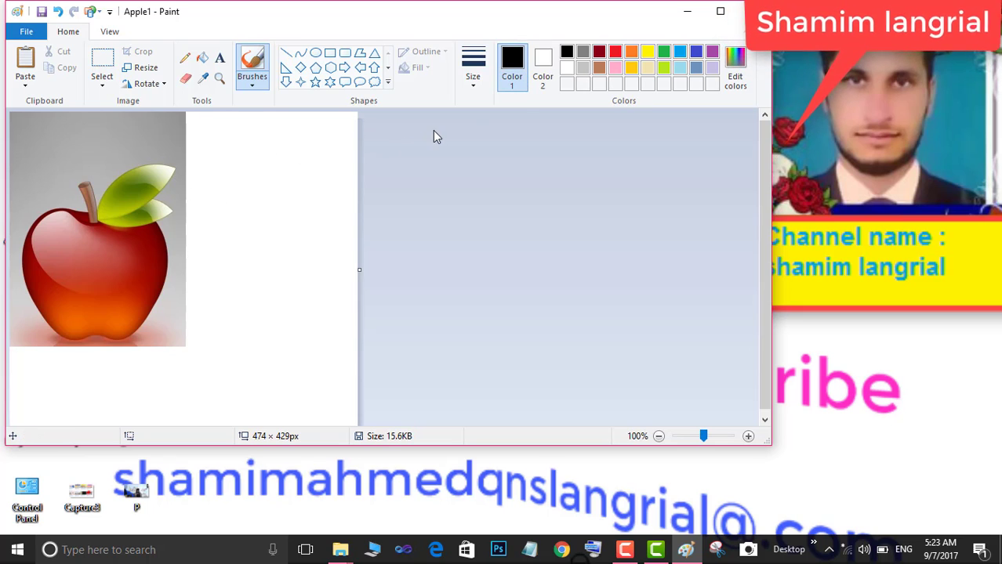
pyautogui.click(649, 54)
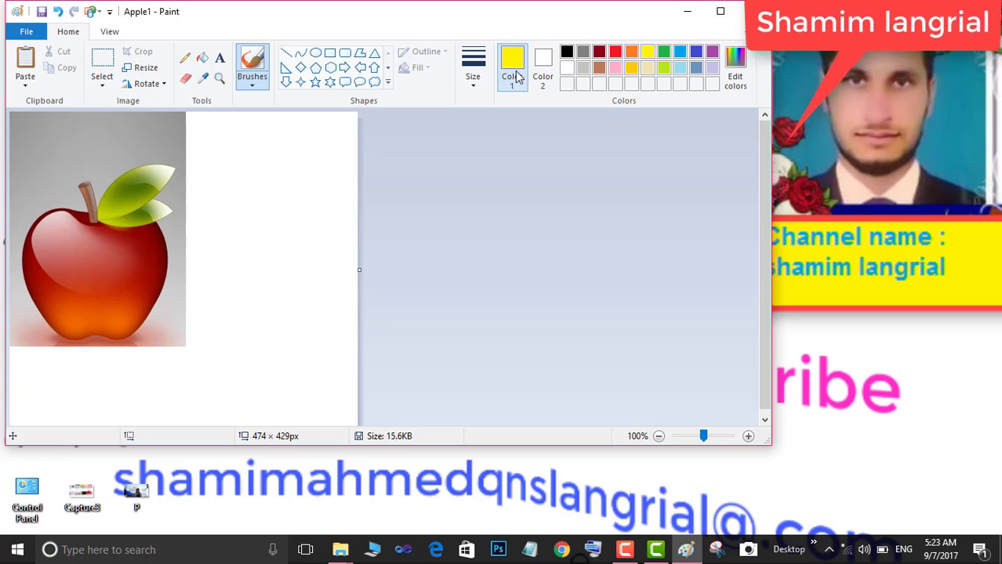
pyautogui.click(203, 57)
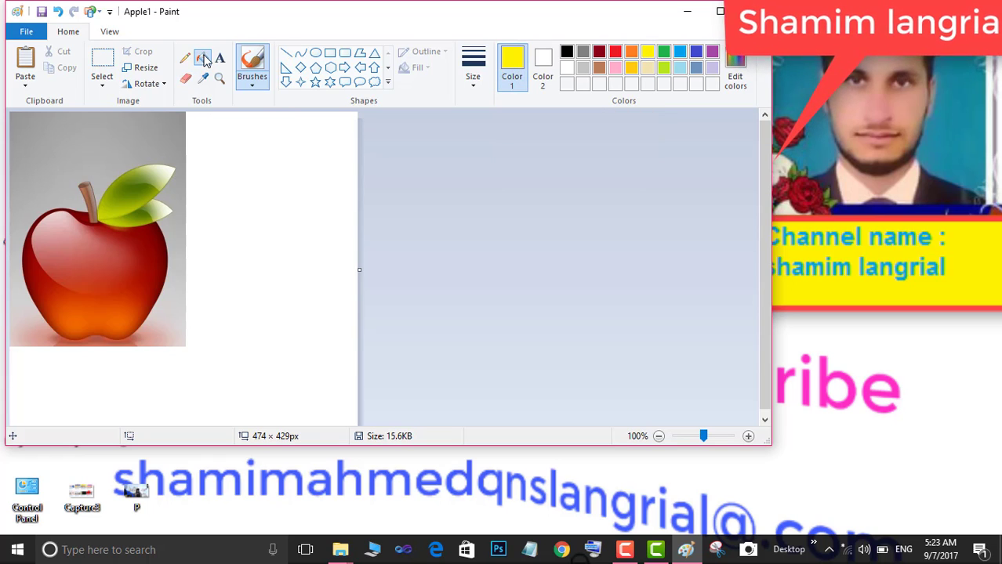
pyautogui.click(259, 152)
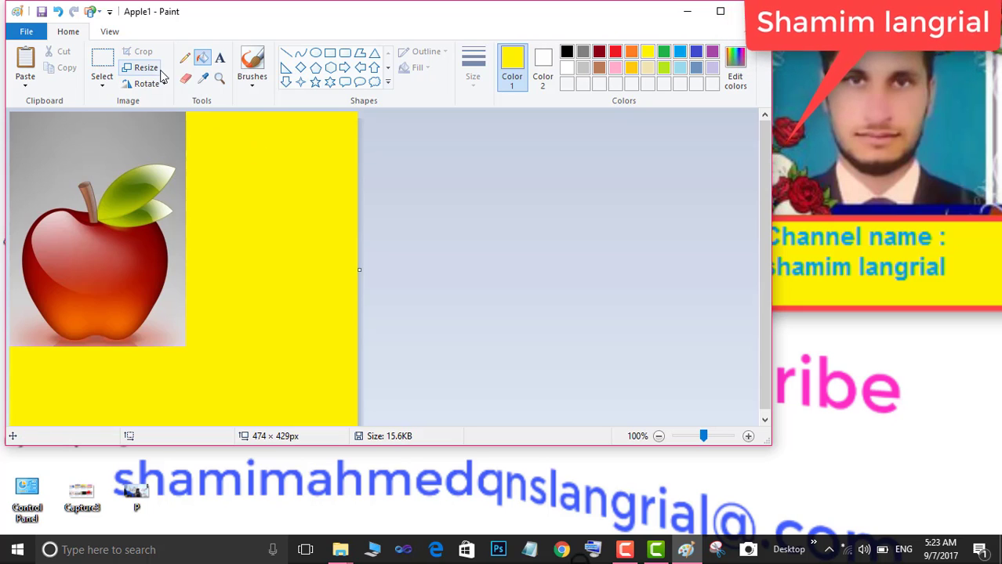
# Add red text reading "apple is good thing for eating and good life" beside the apple, in a text box about 230 × 168 px
pyautogui.click(220, 59)
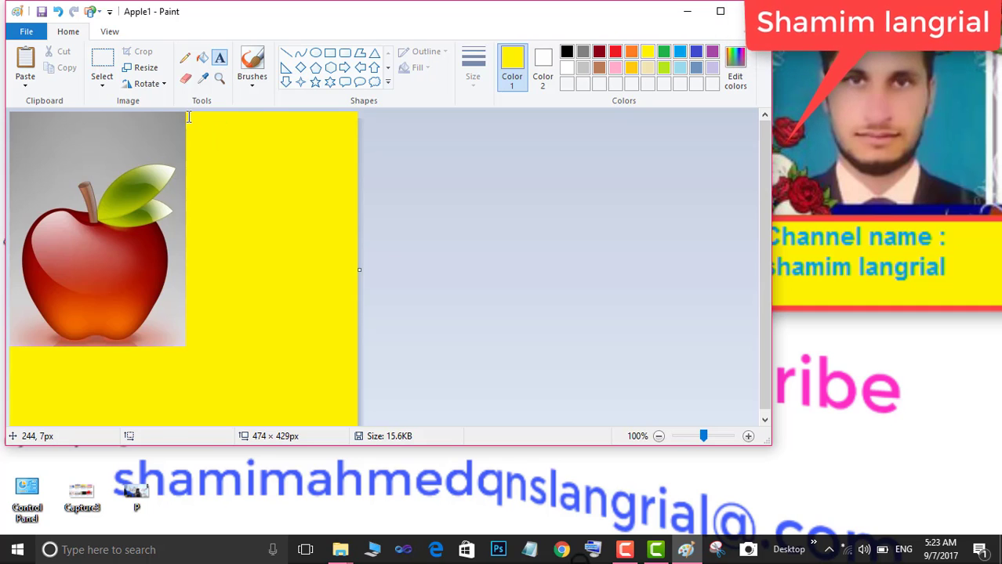
pyautogui.moveTo(188, 116); pyautogui.dragTo(360, 242)
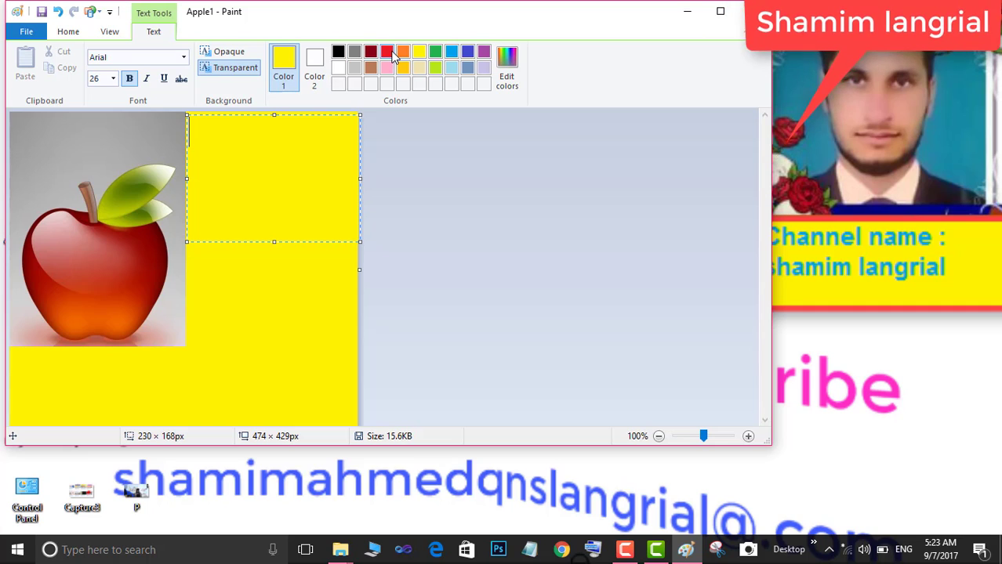
pyautogui.click(390, 51)
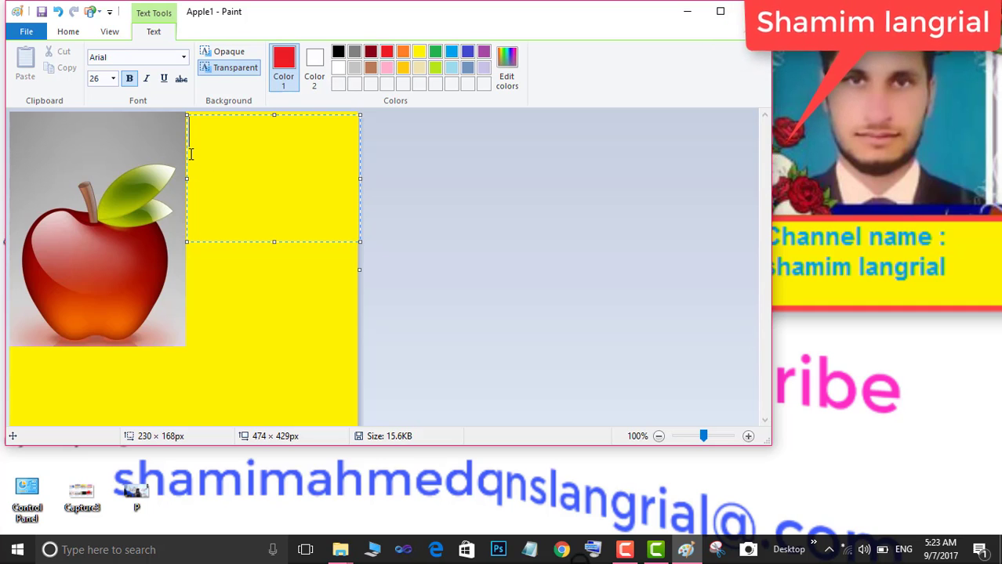
pyautogui.write('app')
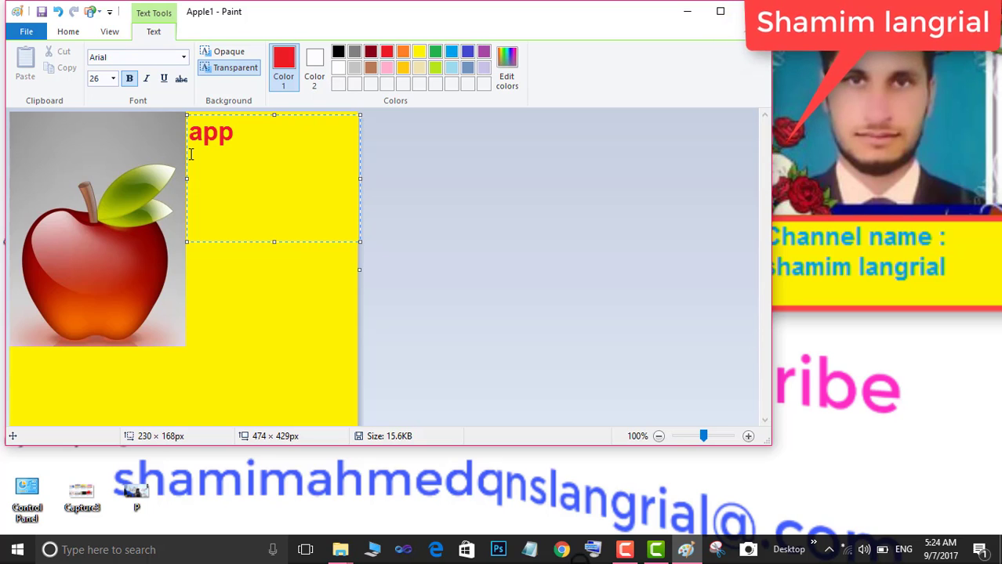
pyautogui.write('le is ')
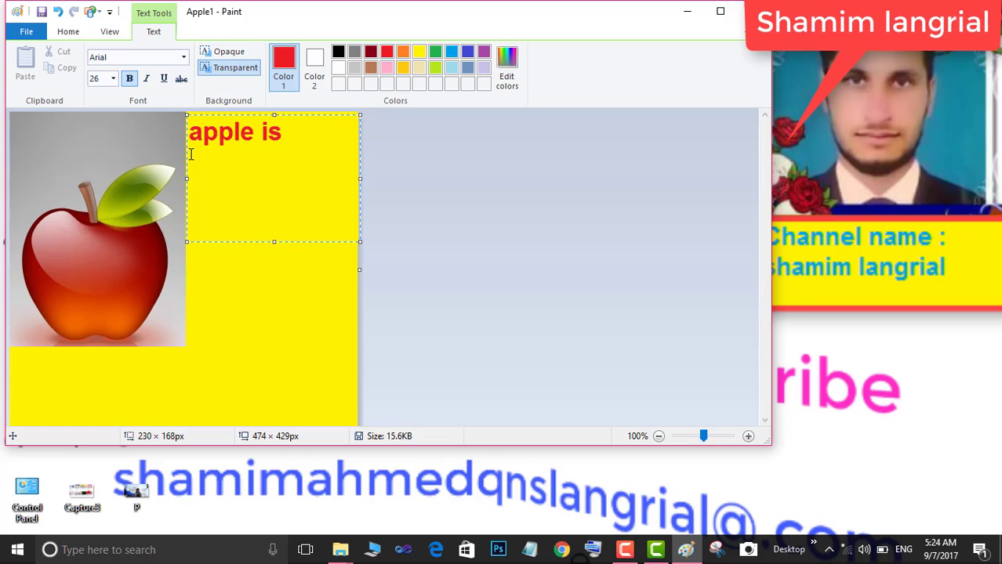
pyautogui.write('good')
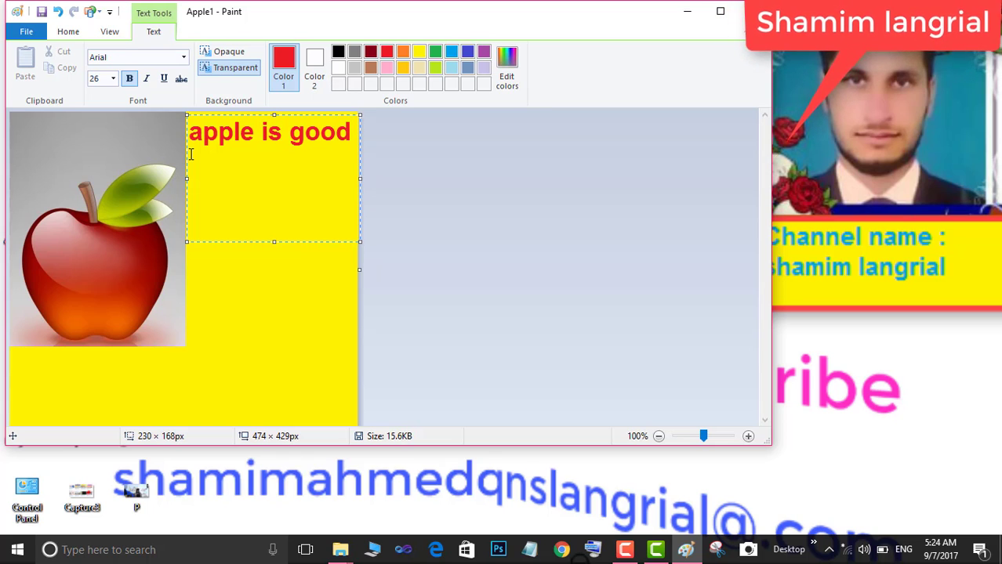
pyautogui.press('Return')
pyautogui.write('thin')
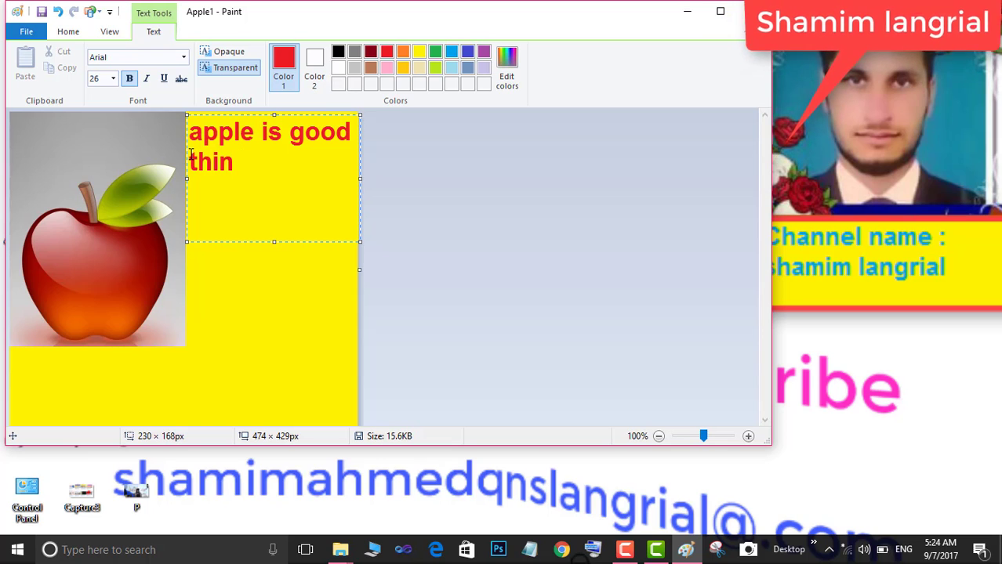
pyautogui.press('BackSpace')
pyautogui.write('g for ')
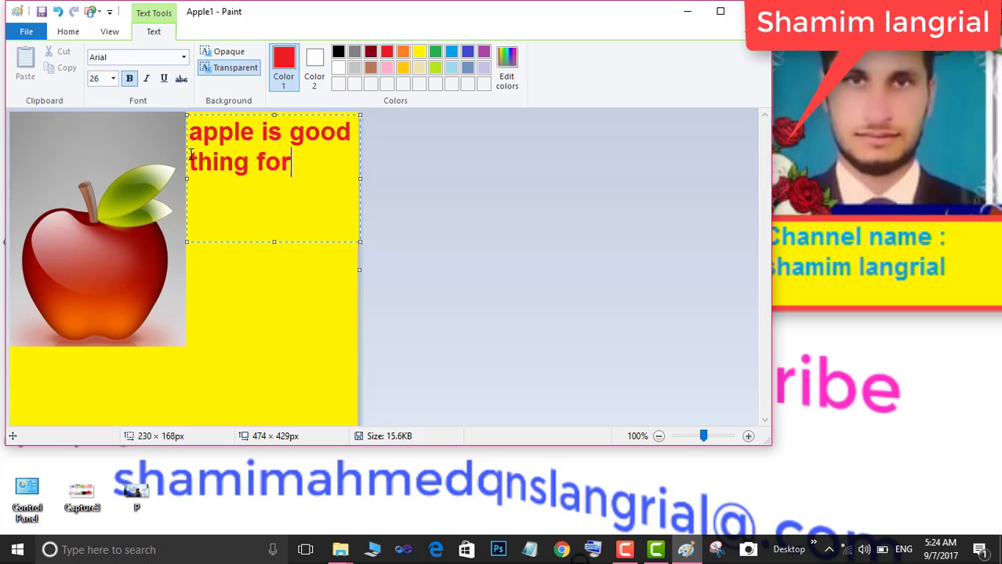
pyautogui.write('eating')
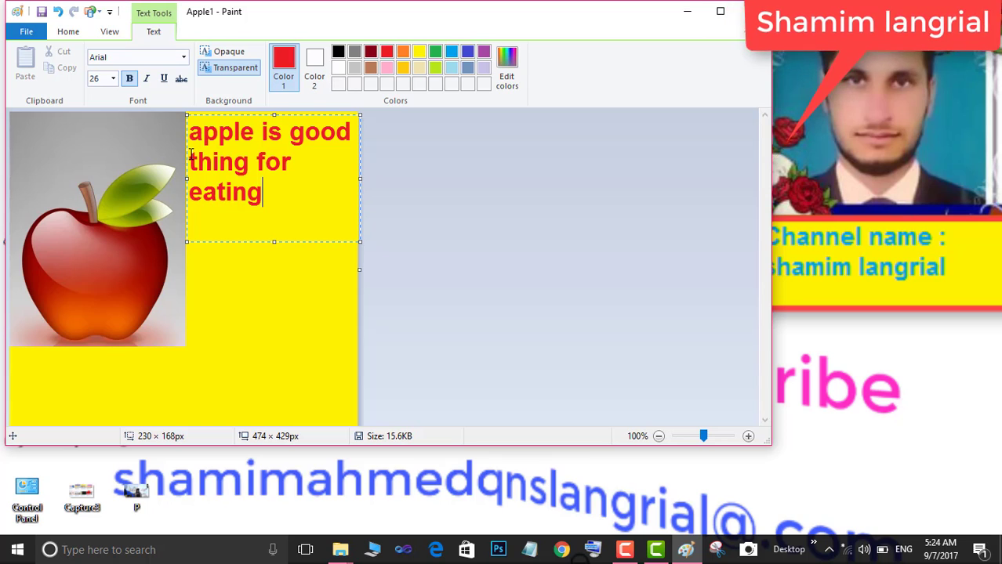
pyautogui.write('and ')
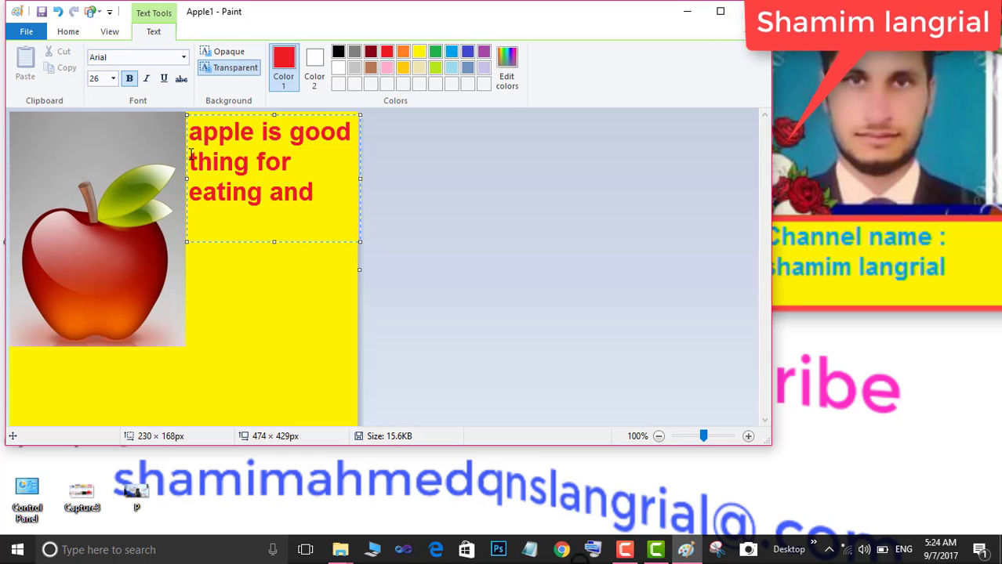
pyautogui.write('good ')
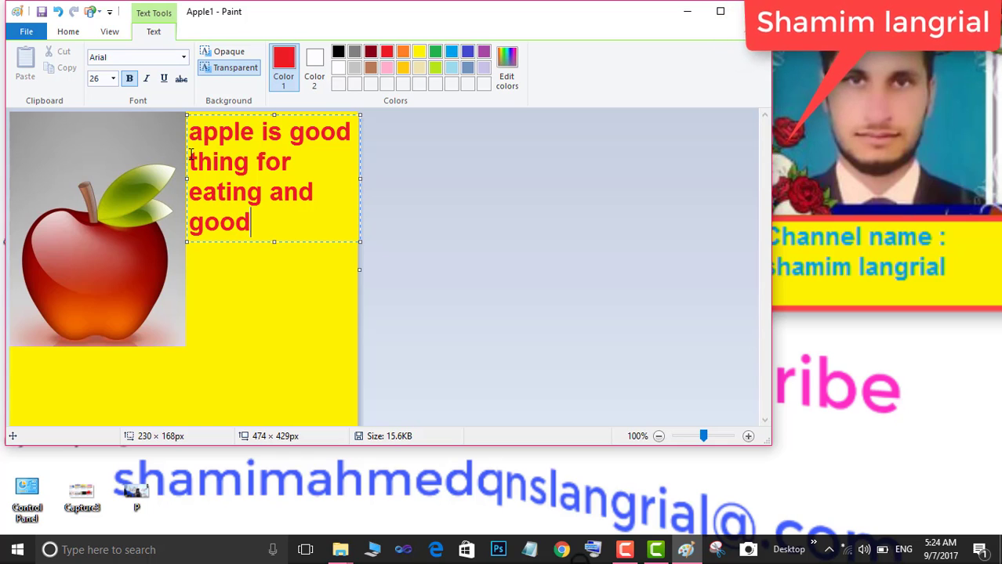
pyautogui.write('life')
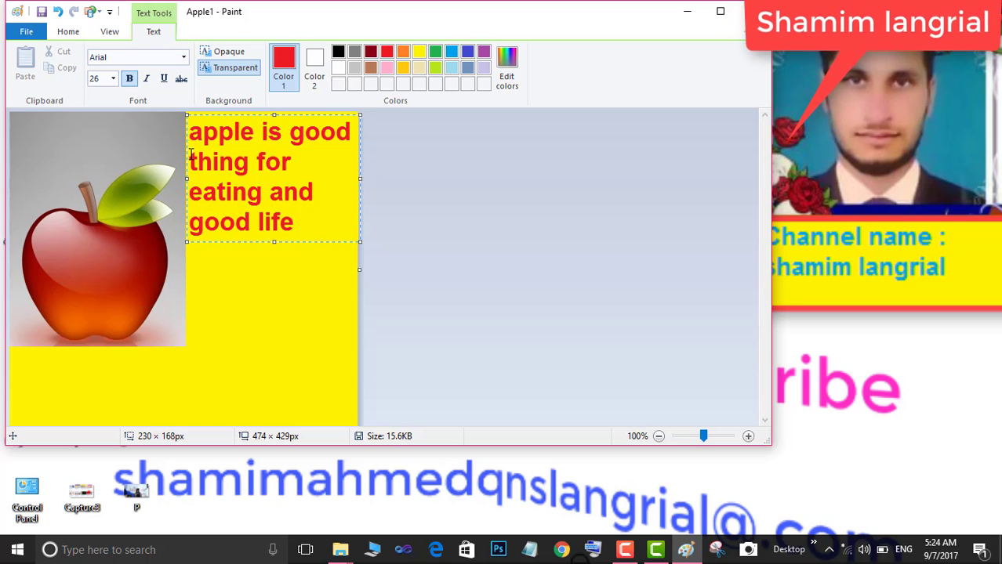
pyautogui.click(284, 308)
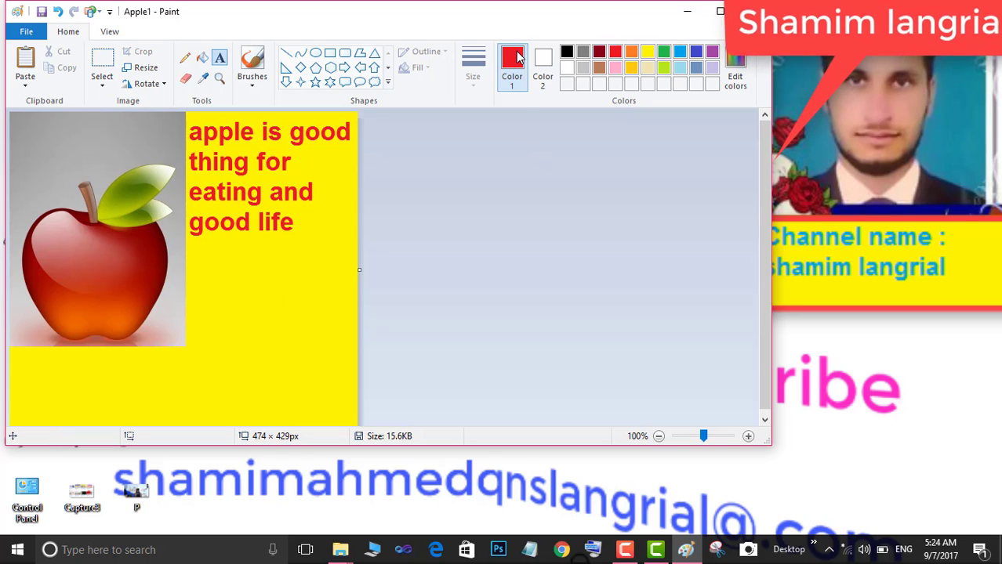
# Draw a text box about 215 × 155 px below the red text, with green text colour and an opaque dark red background
pyautogui.click(663, 53)
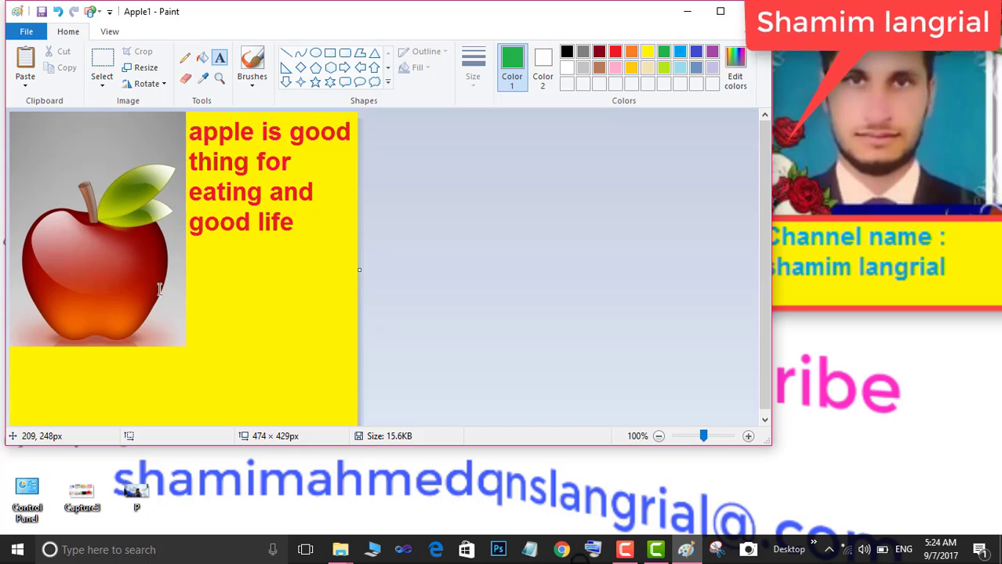
pyautogui.moveTo(194, 252); pyautogui.dragTo(351, 366)
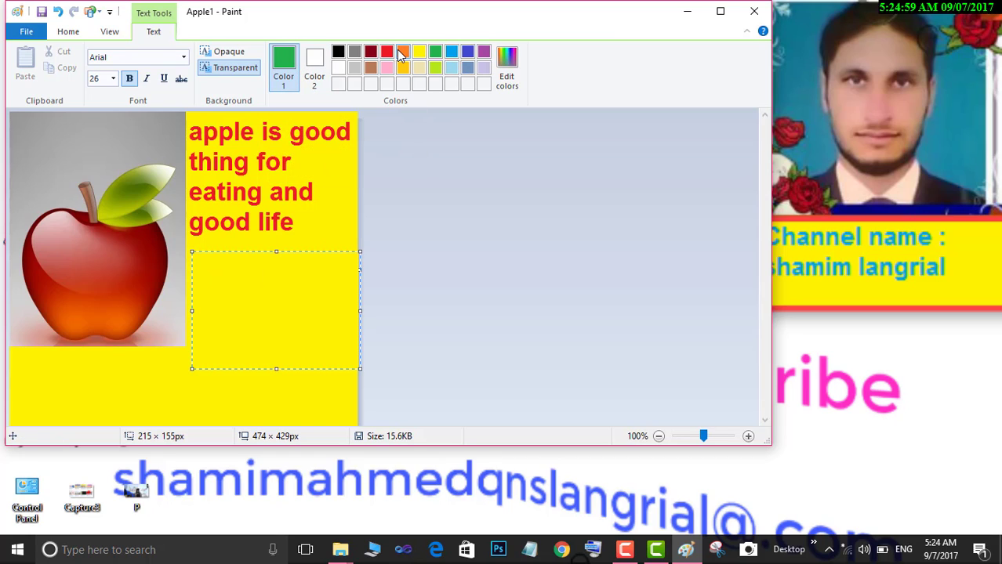
pyautogui.click(228, 55)
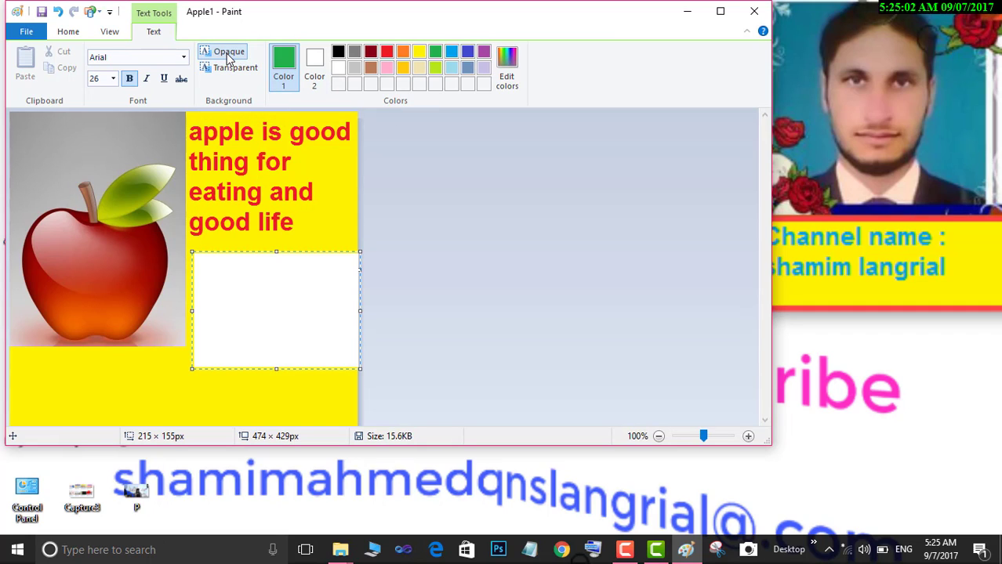
pyautogui.click(316, 71)
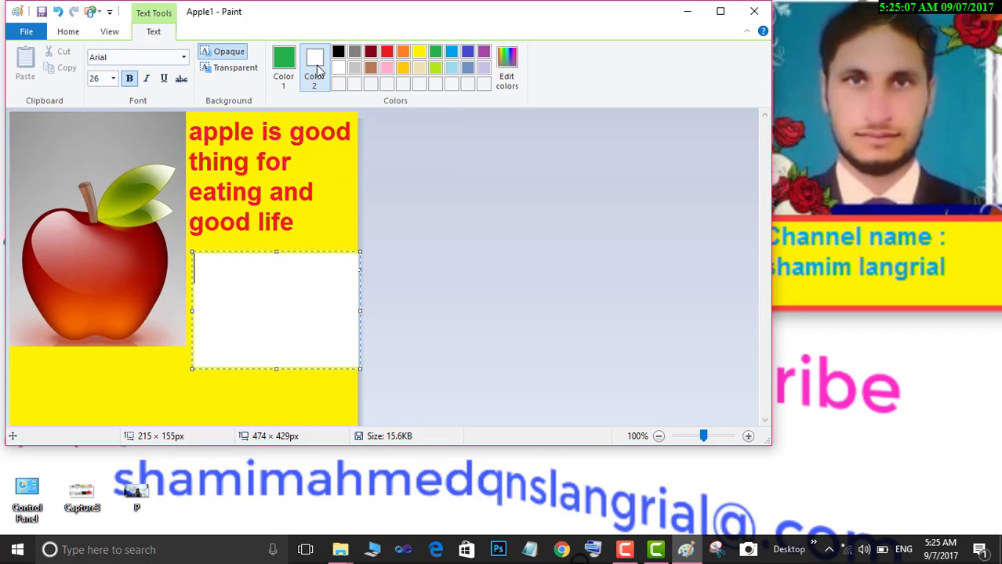
pyautogui.click(402, 53)
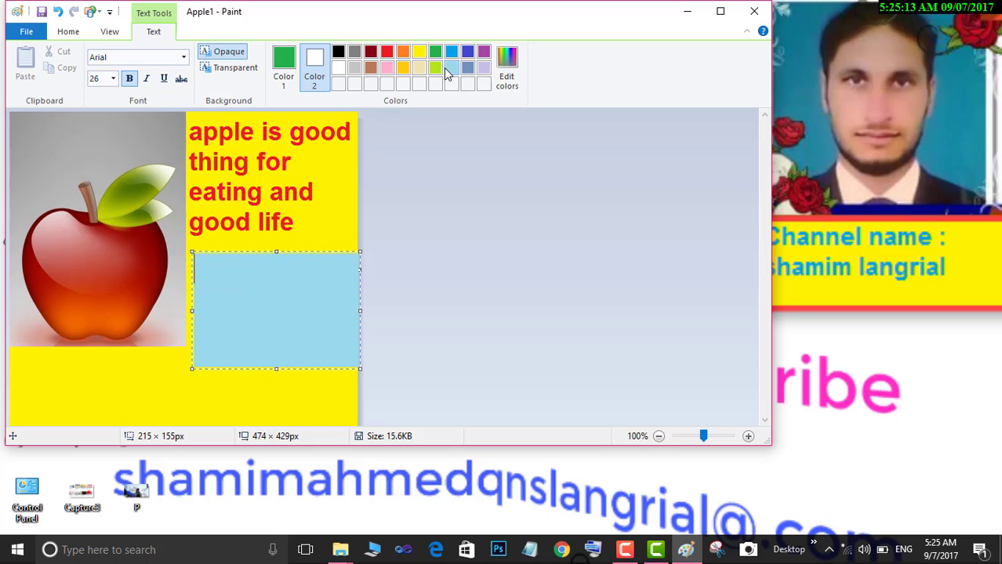
pyautogui.click(371, 53)
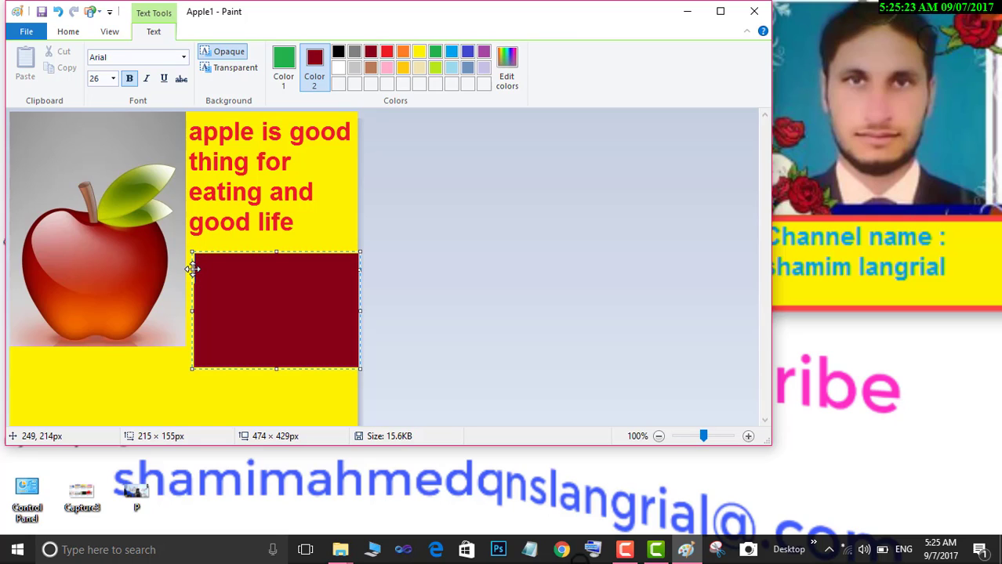
pyautogui.moveTo(189, 269); pyautogui.dragTo(187, 269)
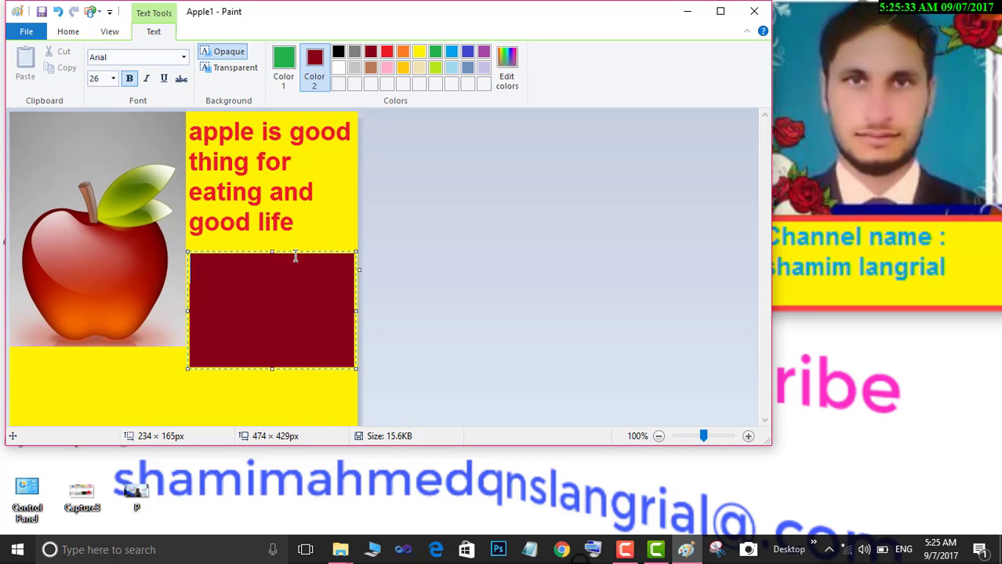
# Enter "subscribing for my channel" in the dark red text box and place the text on the picture
pyautogui.write('sub')
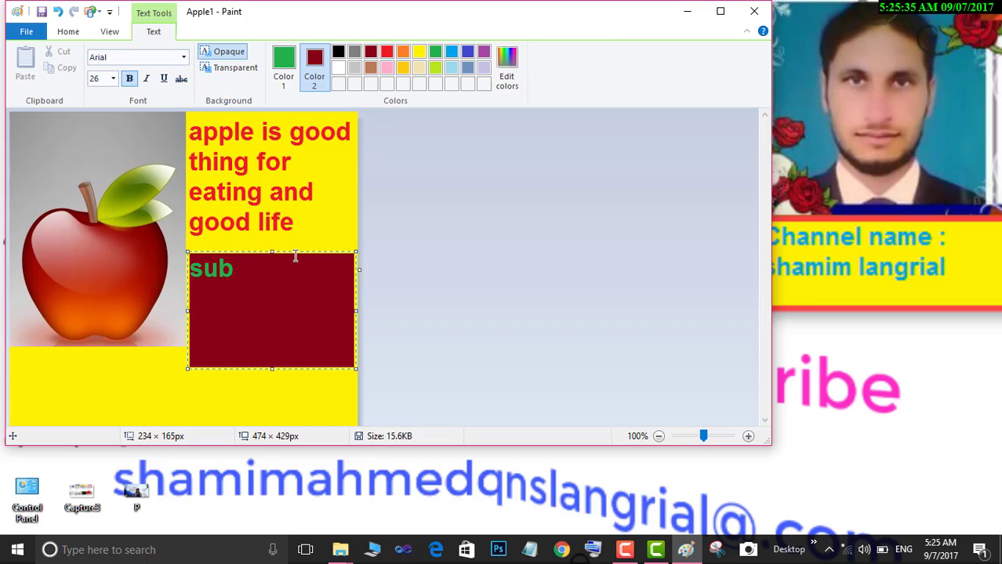
pyautogui.write('scribing')
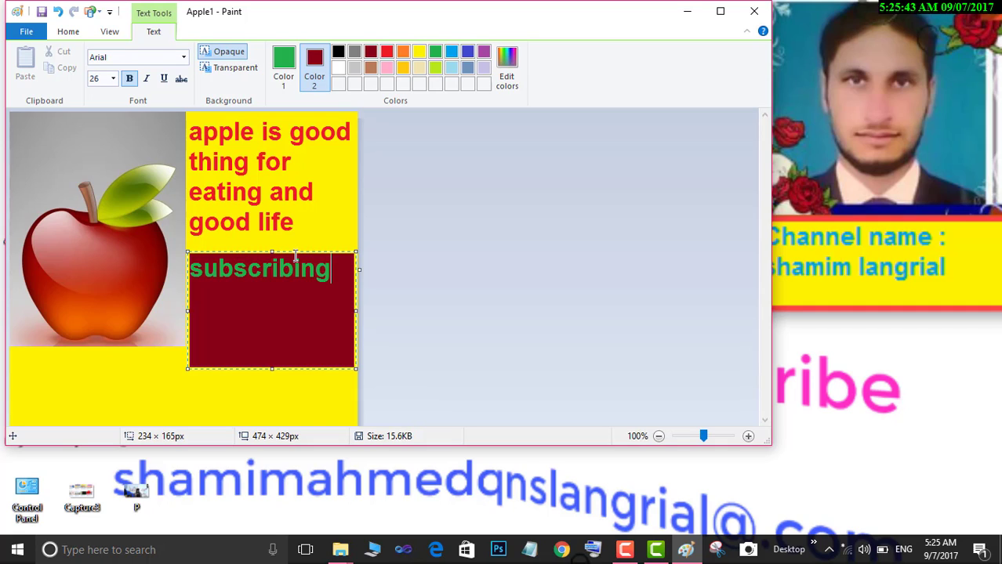
pyautogui.write(' foe')
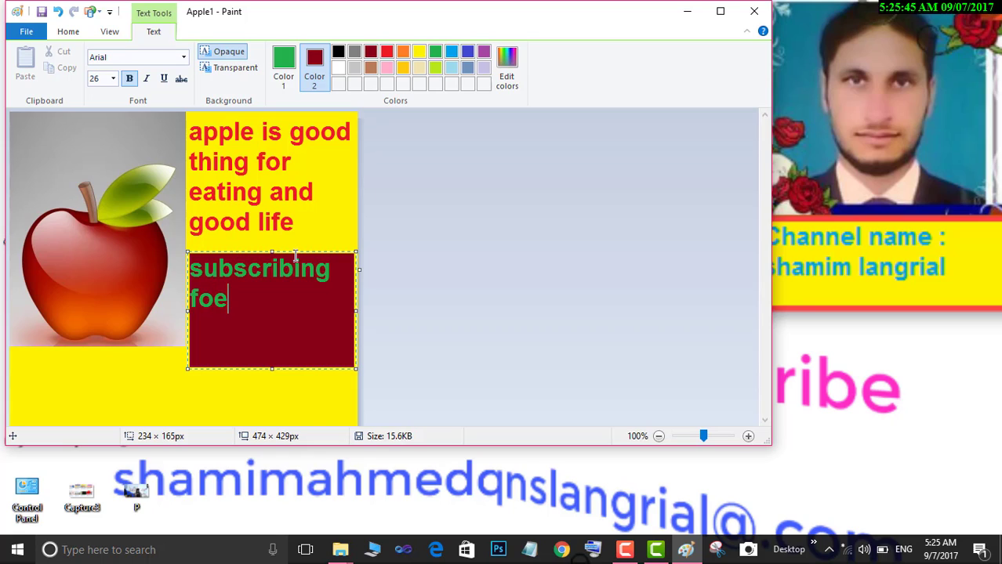
pyautogui.press('BackSpace')
pyautogui.write('r mu')
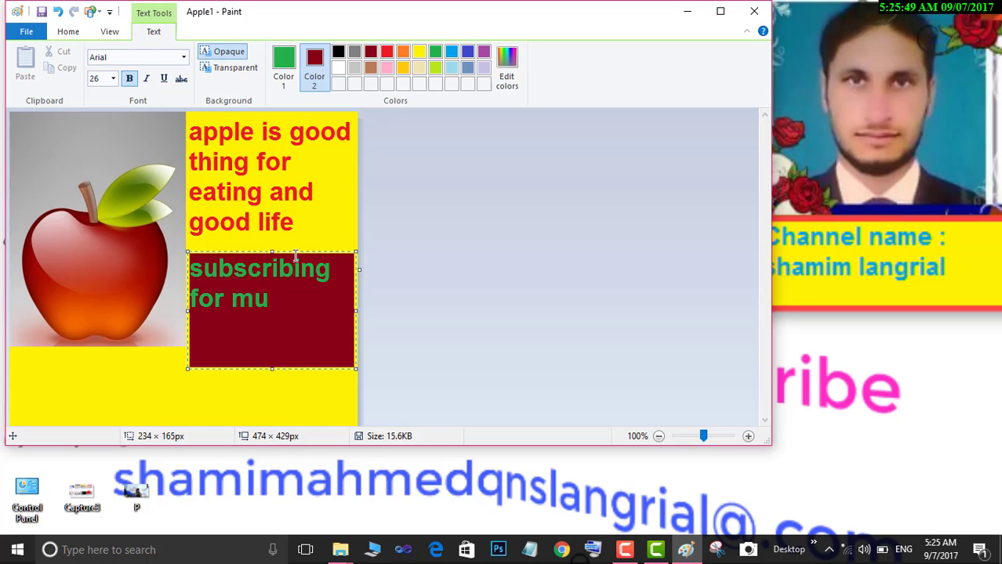
pyautogui.press('BackSpace')
pyautogui.write('y cha')
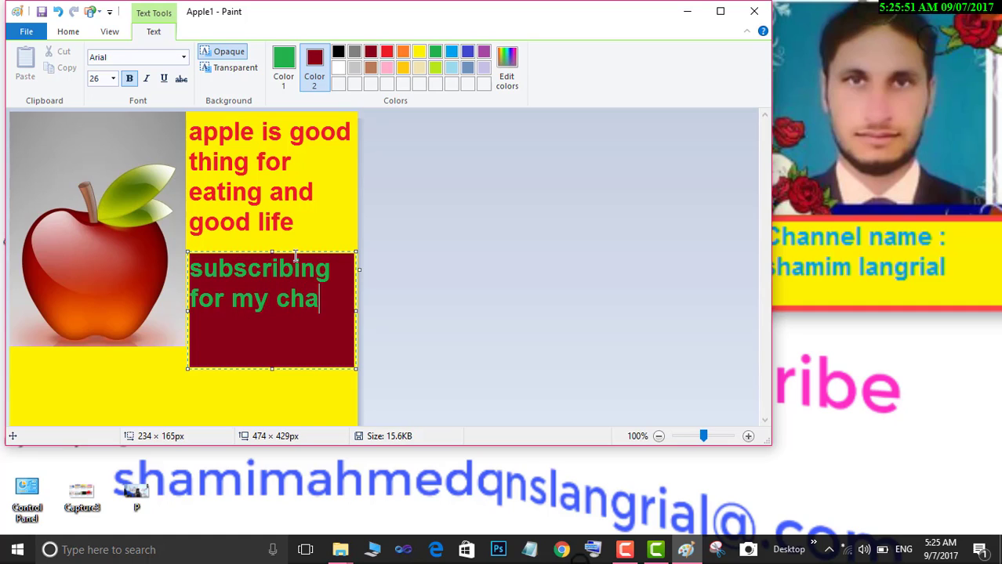
pyautogui.write('nnel')
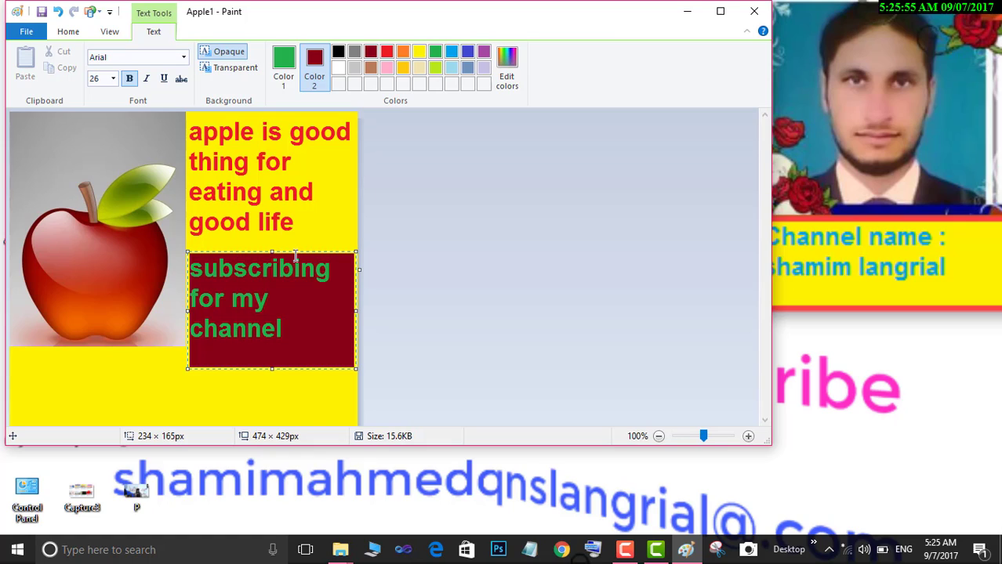
pyautogui.hotkey('ctrl', 'a')
pyautogui.click(302, 304)
pyautogui.click(328, 384)
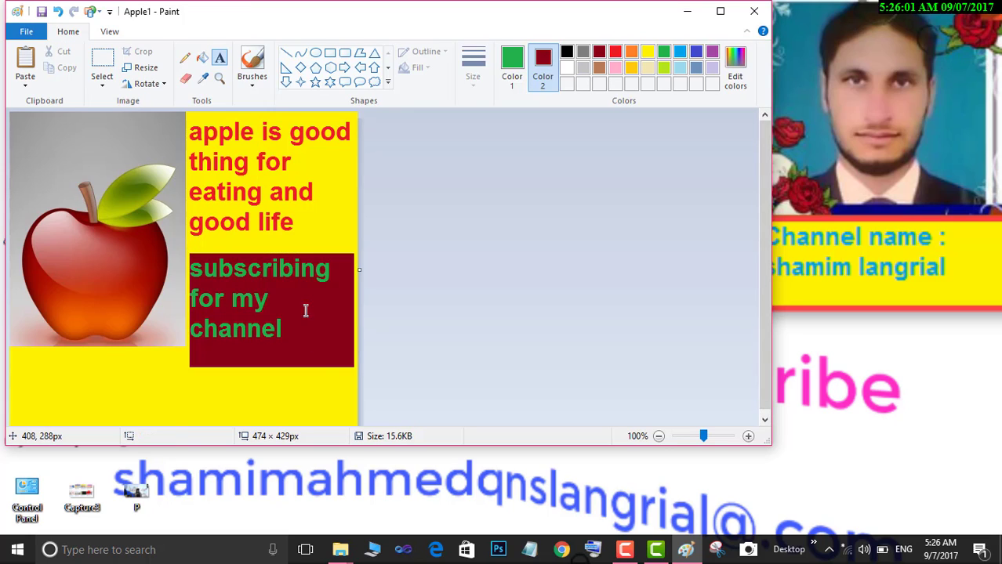